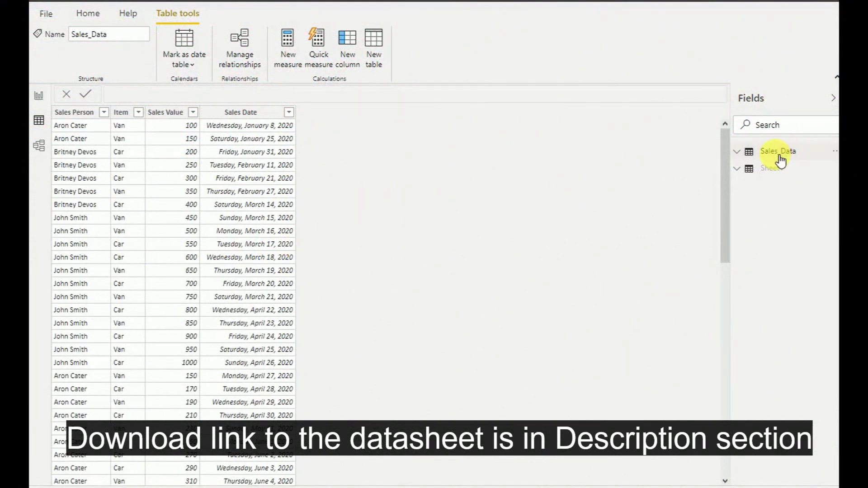
Step: Expand Sales_Data and Sales Date to show the Date Hierarchy, then go to the blank report page
mouse_move(778, 157)
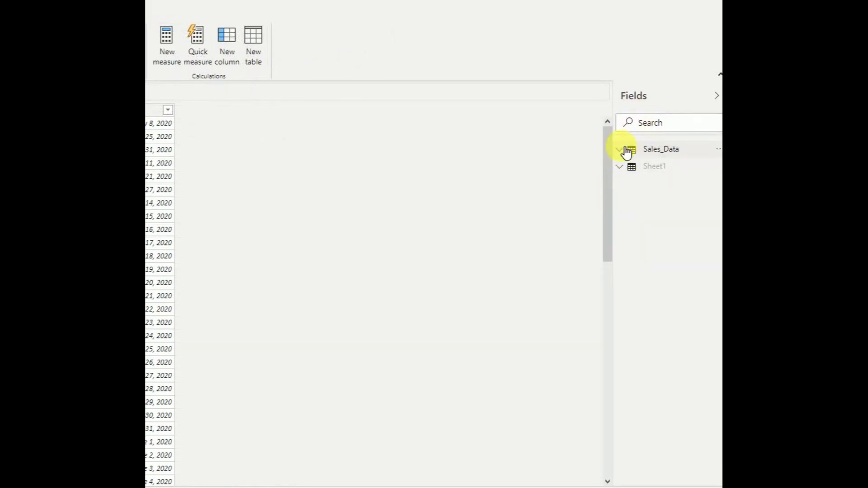
left_click(626, 151)
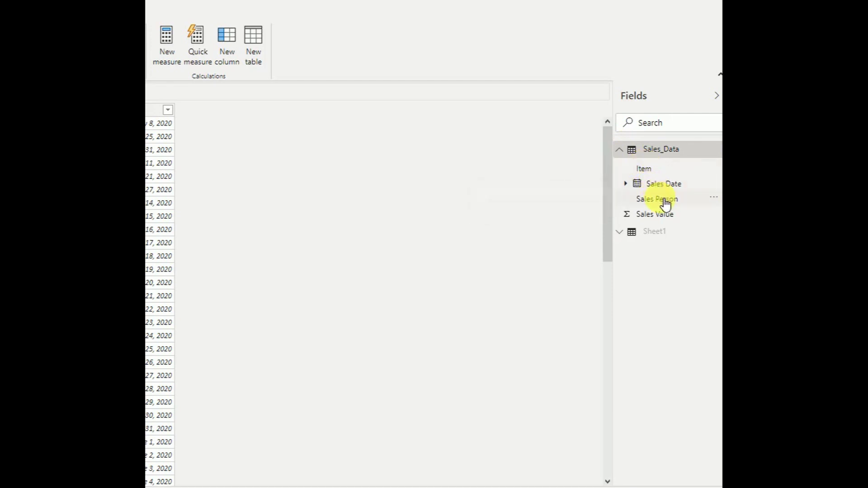
left_click(627, 184)
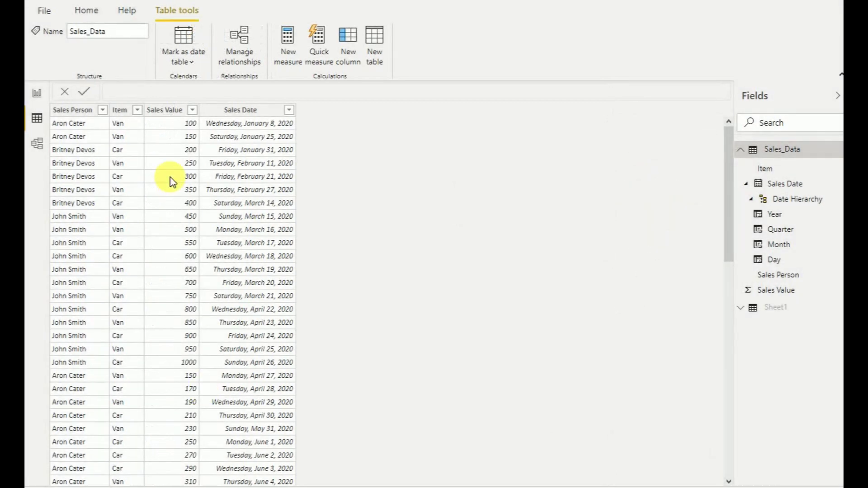
left_click(39, 96)
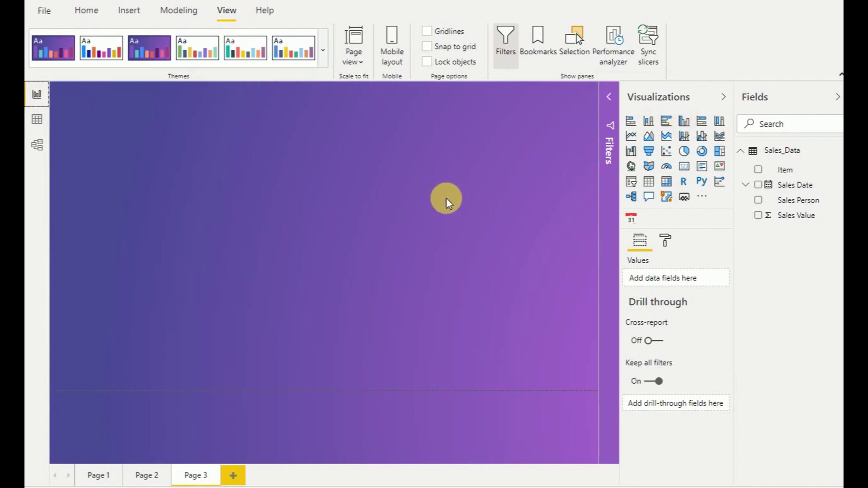
Step: Add an enlarged clustered column chart with Sales Value as values and Sales Date on the axis
left_click(684, 121)
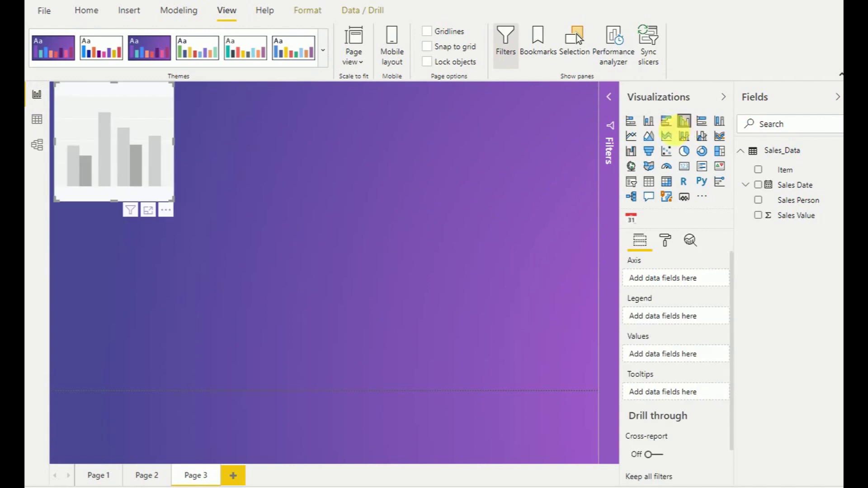
left_click_drag(176, 139, 254, 184)
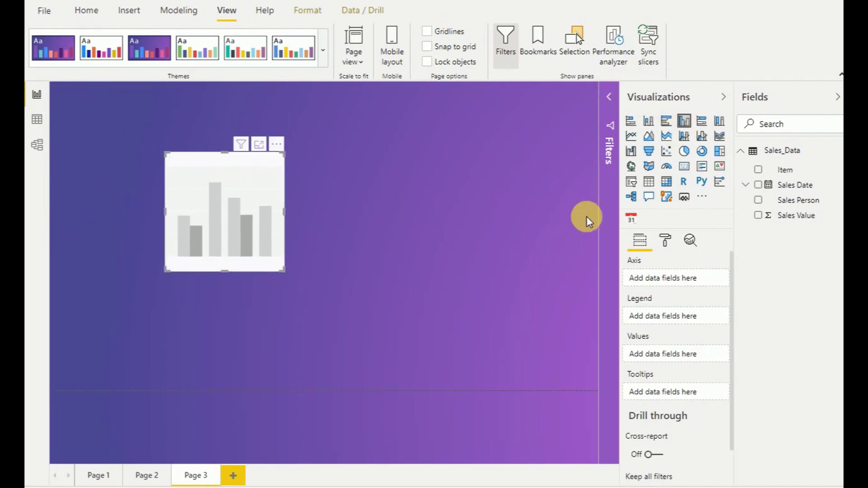
left_click_drag(795, 215, 269, 220)
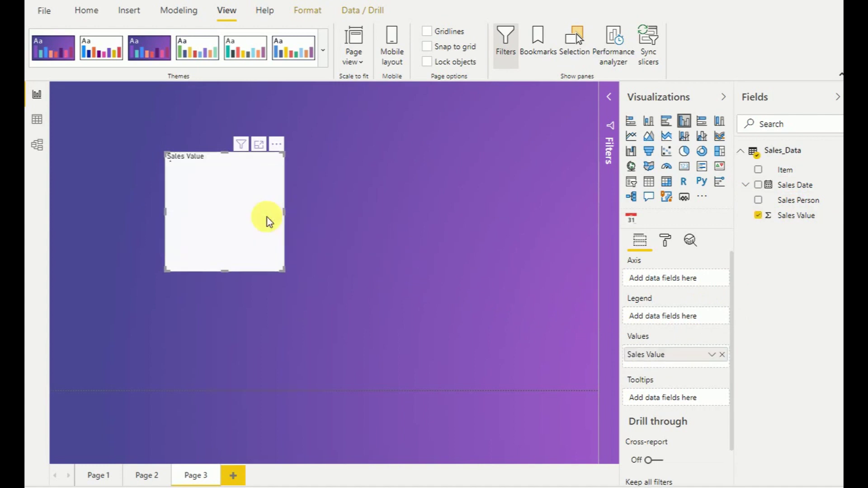
left_click_drag(798, 184, 689, 282)
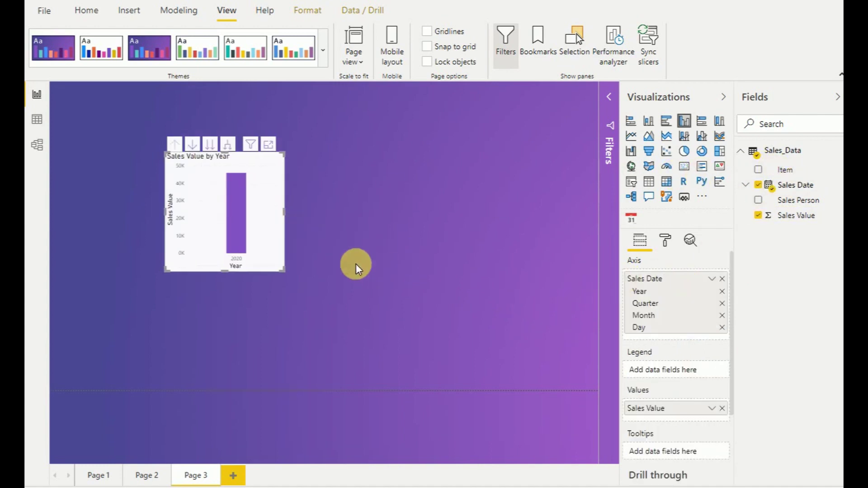
left_click_drag(286, 270, 503, 370)
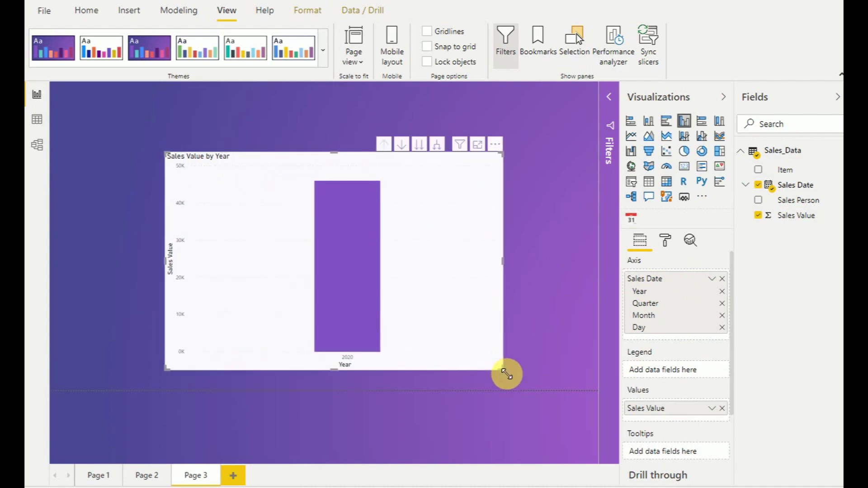
Step: Drill the chart from Year through Quarter and Month to Day, then select the Sales Date field
left_click(402, 146)
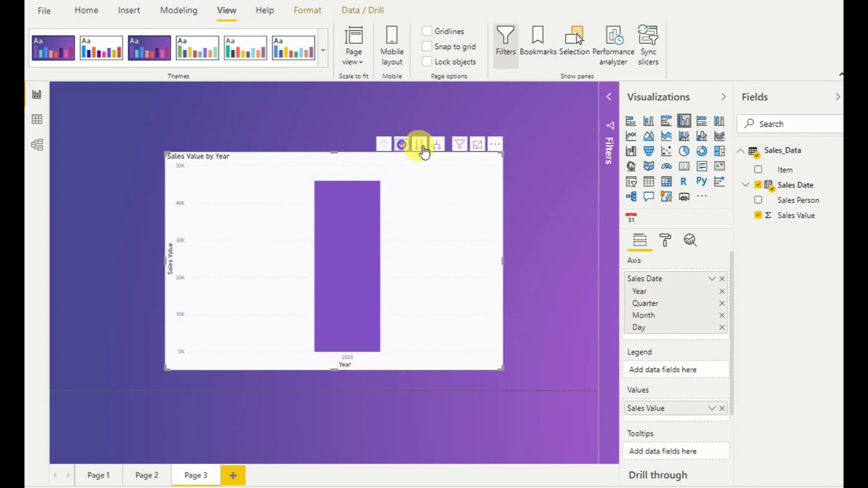
left_click(422, 147)
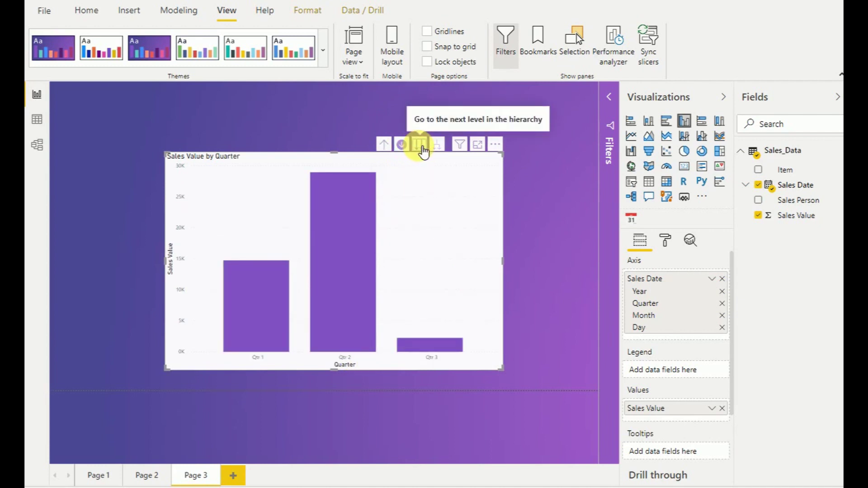
left_click(422, 147)
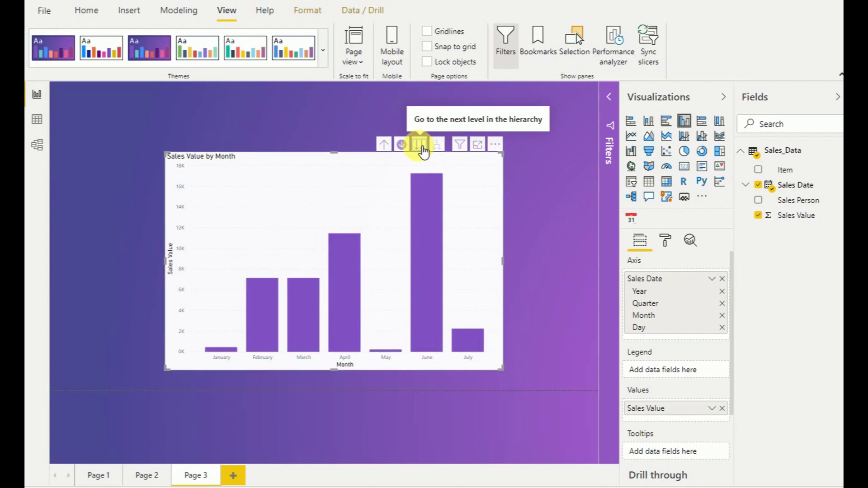
left_click(421, 147)
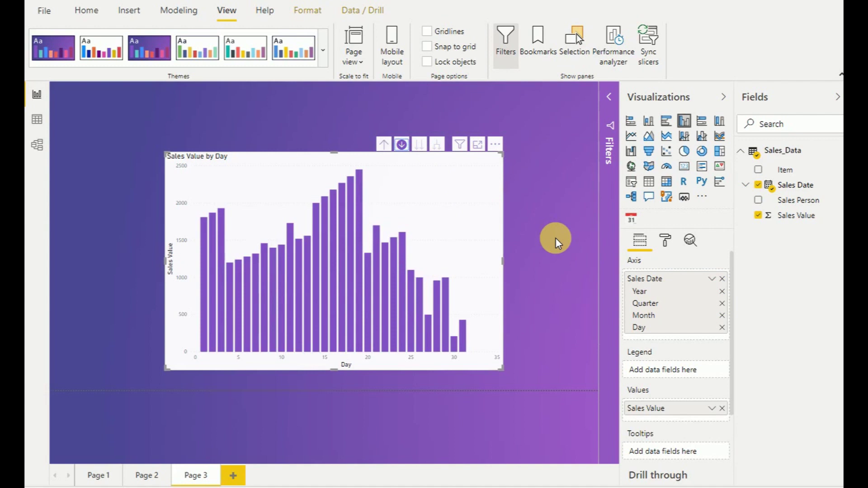
left_click(754, 186)
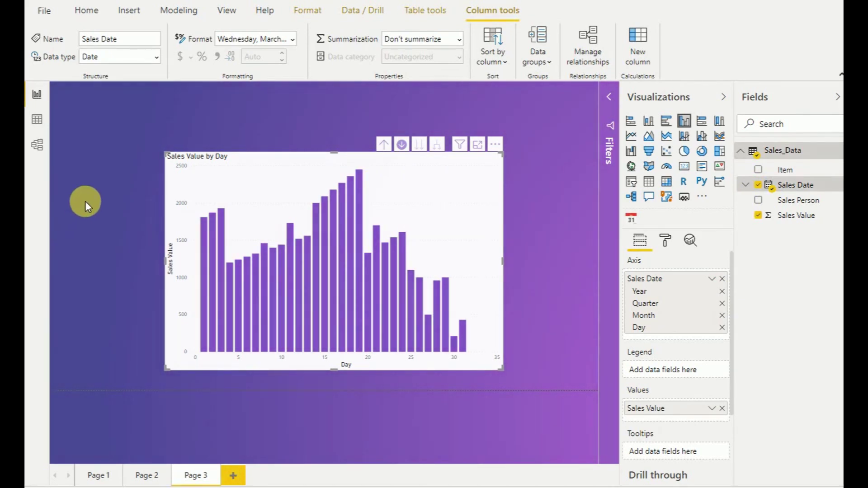
Step: In Data view, start a new calculated column named WeekNumber using the WEEKNUM function
left_click(40, 120)
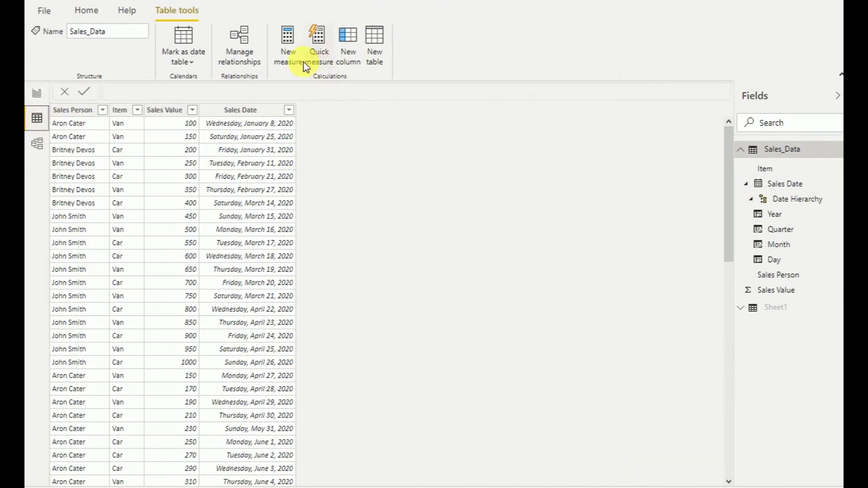
left_click(351, 58)
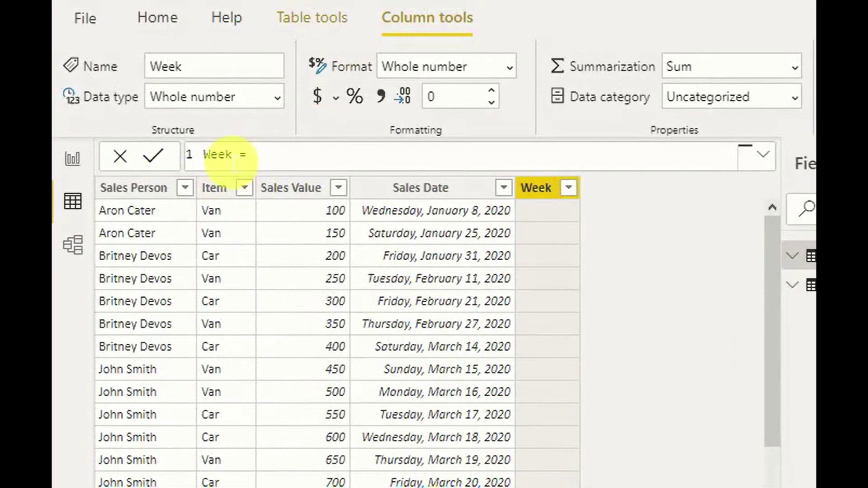
double_click(221, 155)
type("WeekNumber = WE")
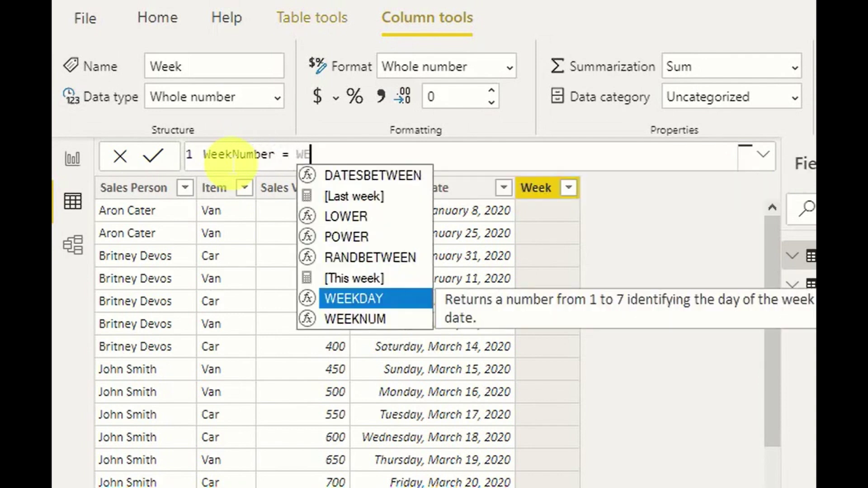
key("Down")
key("Tab")
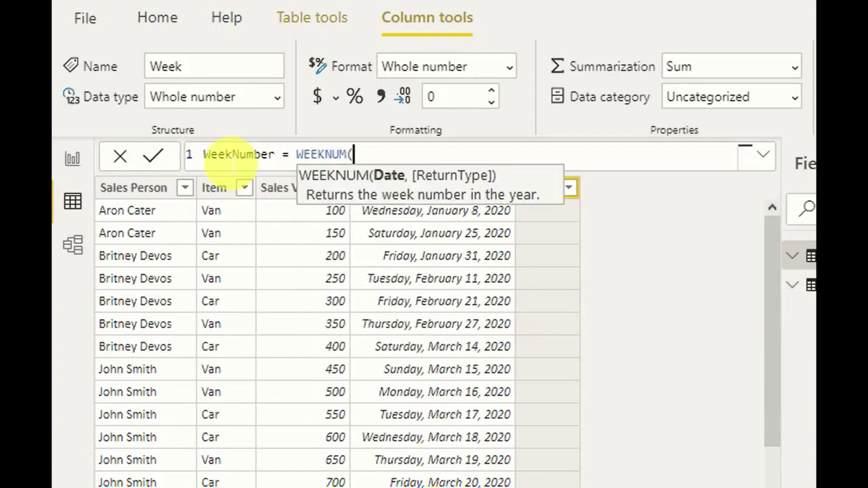
Step: Complete and commit the formula as WEEKNUM(Sales_Data[Sales Date],1), with weeks starting Sunday
type("Sa")
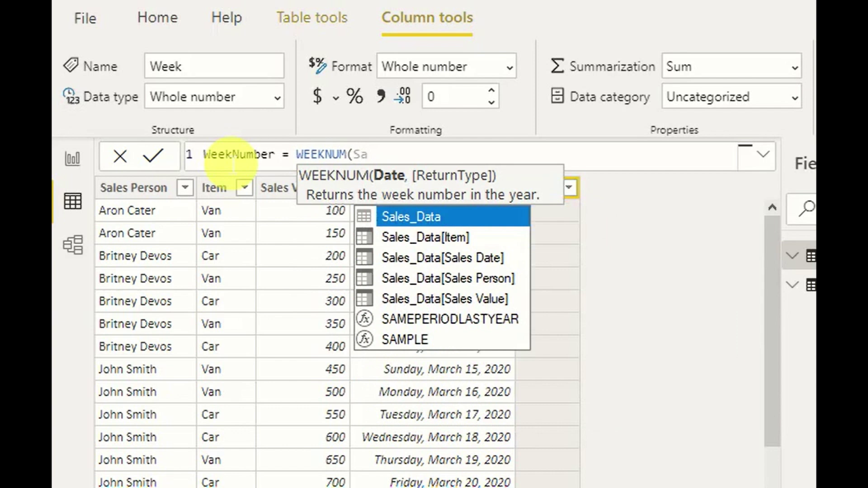
key("Down")
key("Down")
key("Tab")
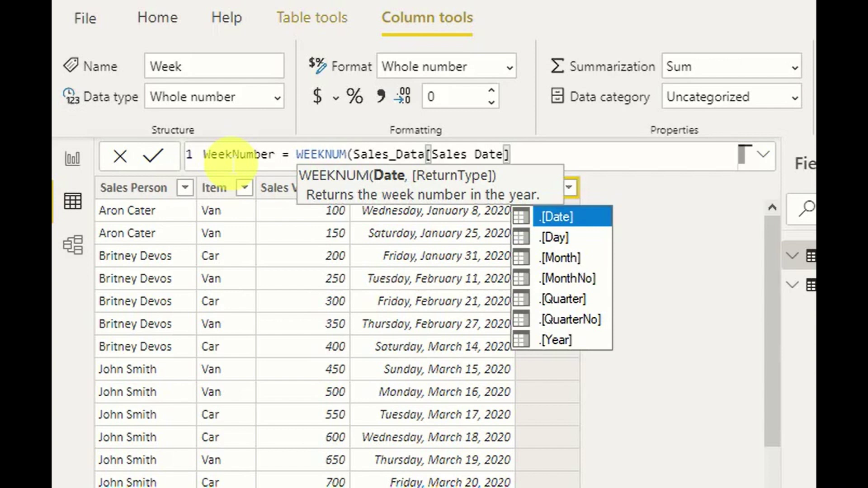
type(",")
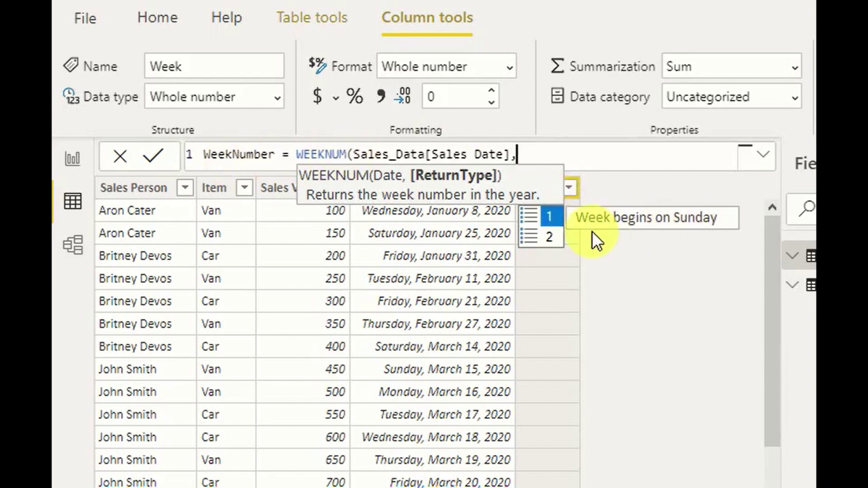
key("Down")
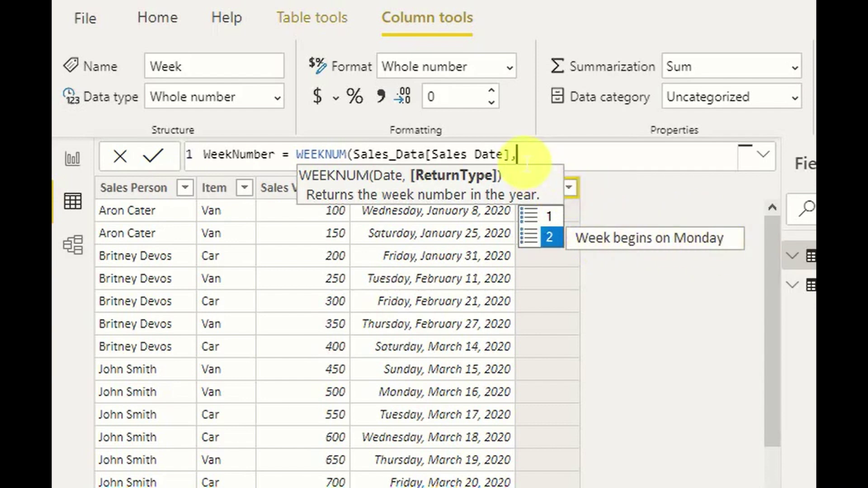
left_click(552, 219)
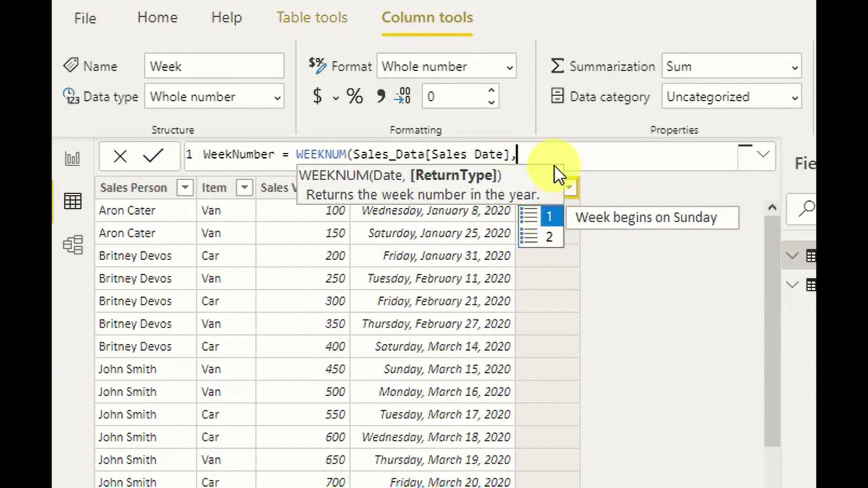
type("1")
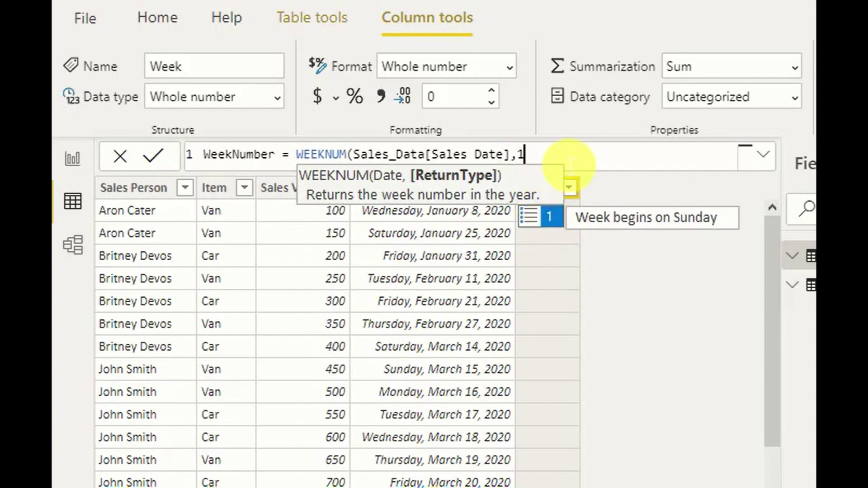
type(")")
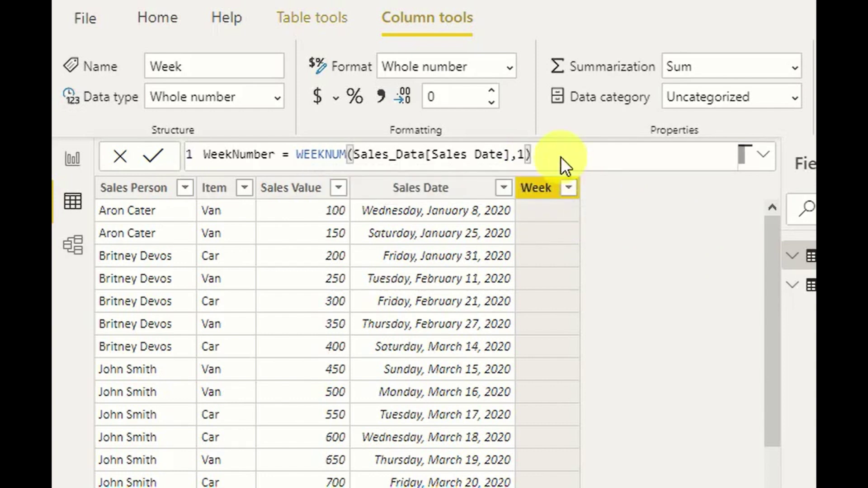
key("Return")
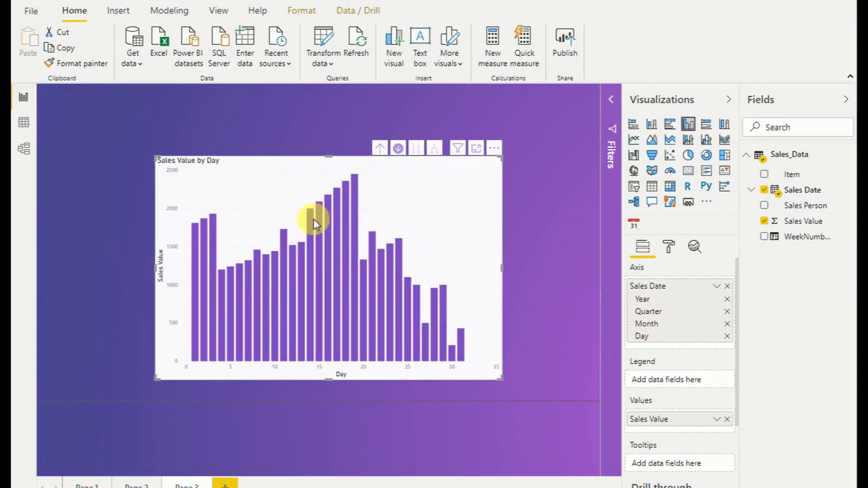
Step: Replace Sales Date on the chart's axis with the WeekNumber column
left_click(729, 286)
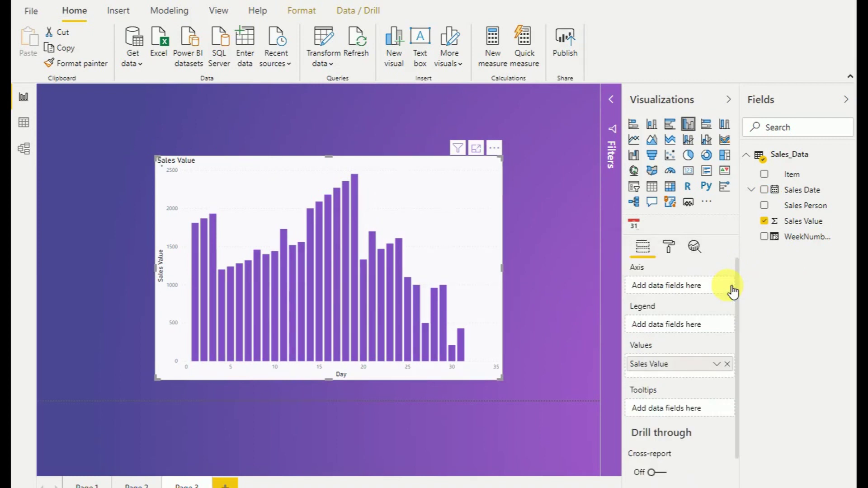
left_click_drag(812, 242, 698, 294)
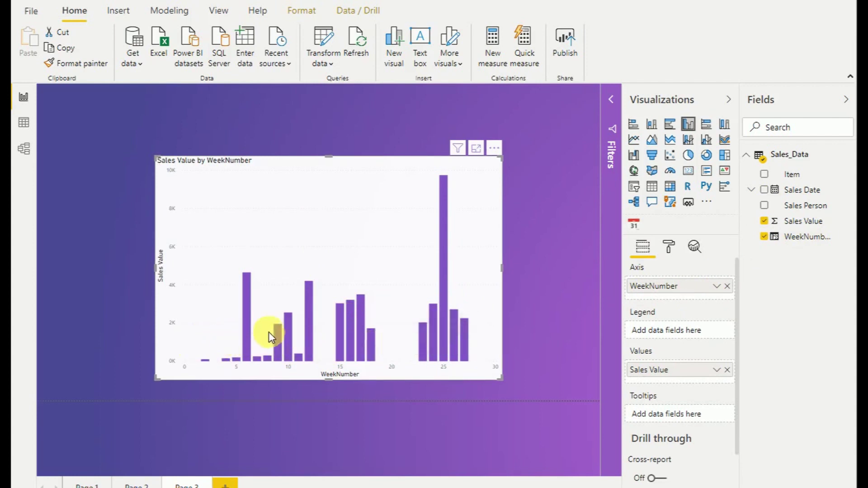
Step: Turn data labels on for the bars and set the X axis type to Categorical
left_click(671, 249)
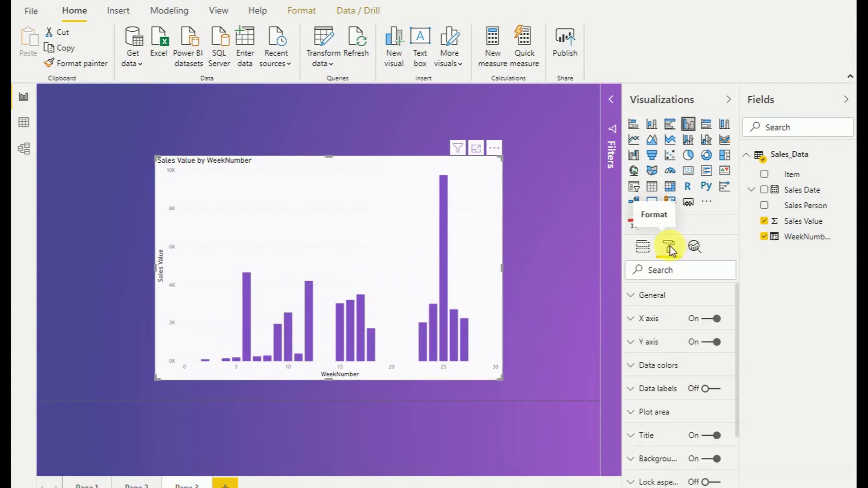
left_click(716, 390)
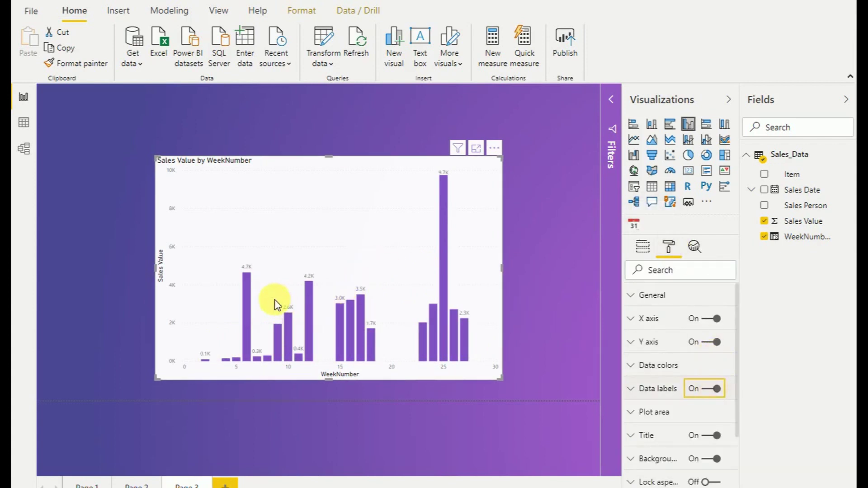
left_click(646, 252)
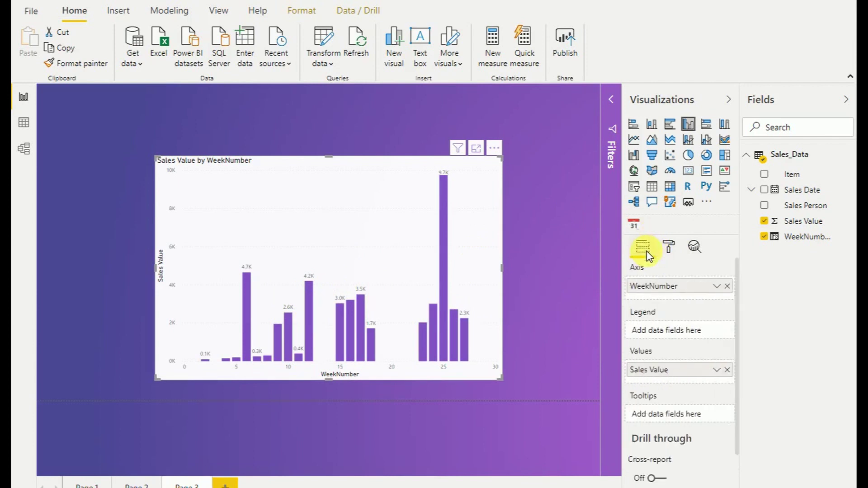
left_click(666, 249)
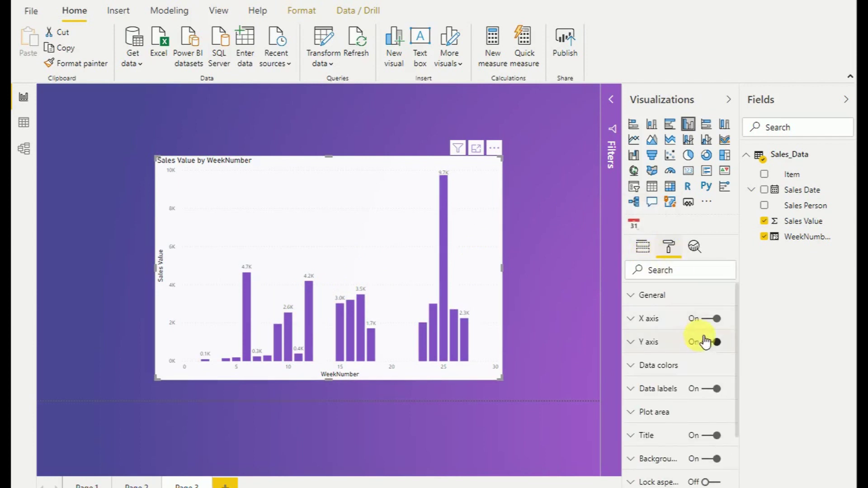
left_click(649, 319)
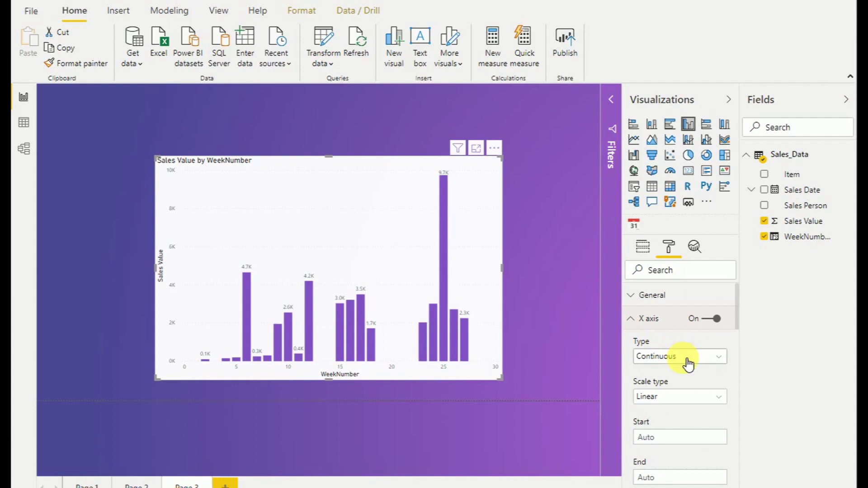
left_click(687, 358)
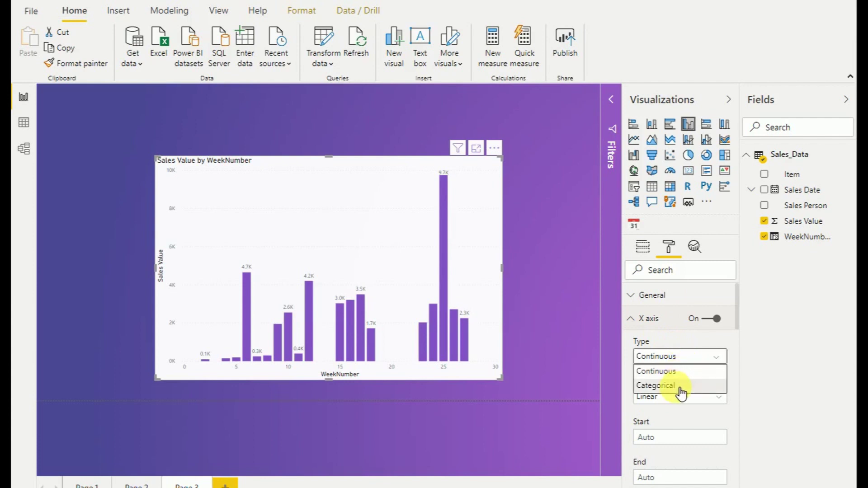
left_click(680, 385)
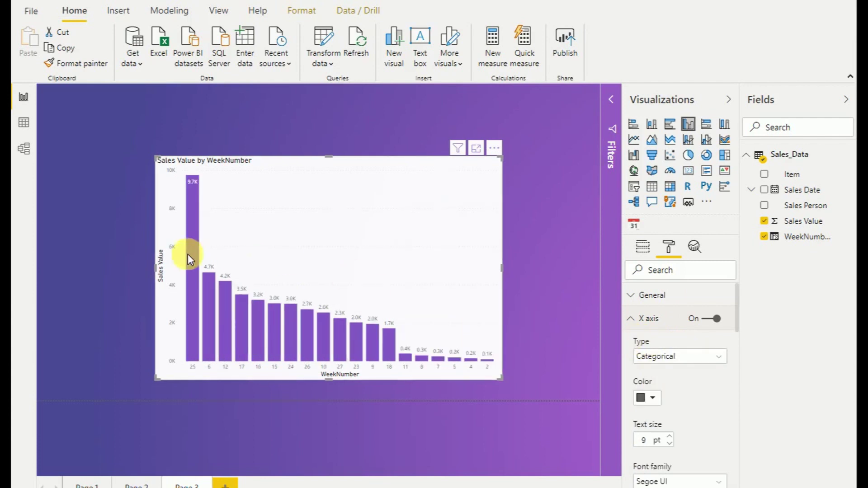
left_click(494, 148)
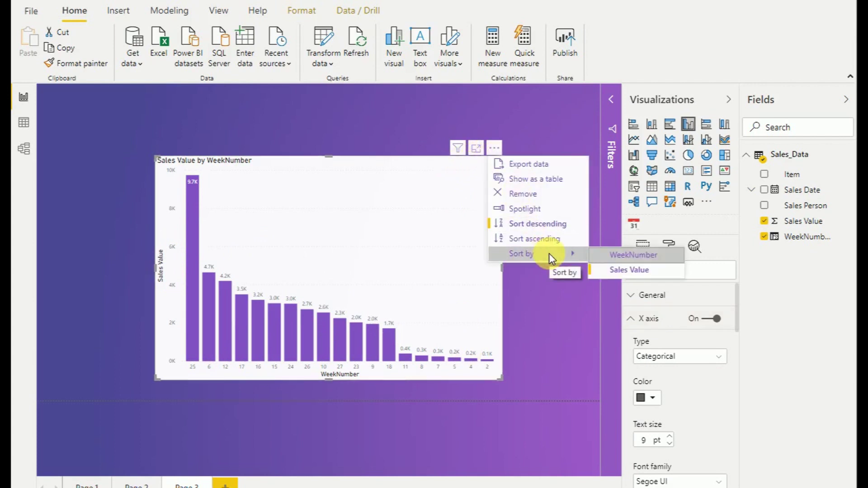
Step: Sort the weekly columns in ascending order by WeekNumber
left_click(551, 242)
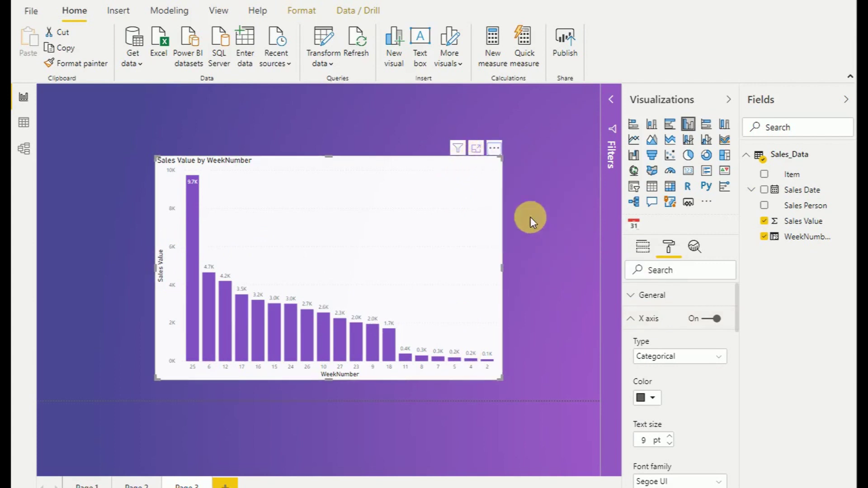
left_click(495, 150)
mouse_move(551, 249)
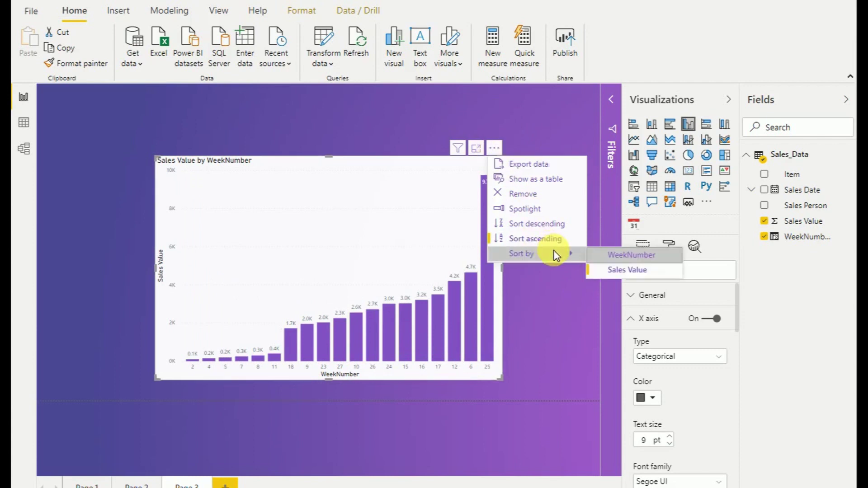
left_click(635, 269)
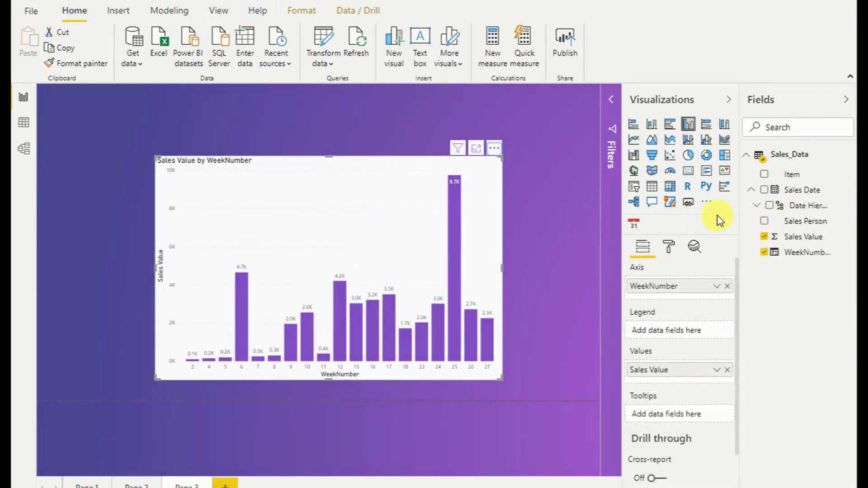
Step: Stack Year and Month above WeekNumber and Day below it on the chart's axis
left_click(751, 190)
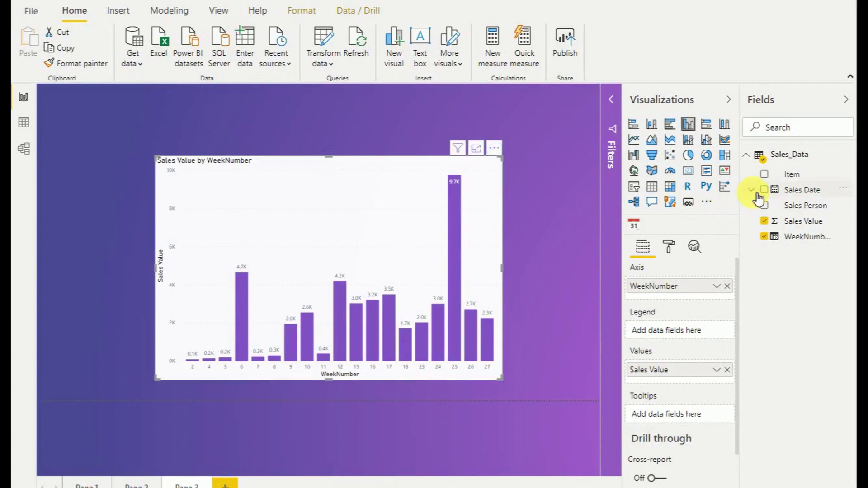
left_click(751, 190)
left_click(764, 208)
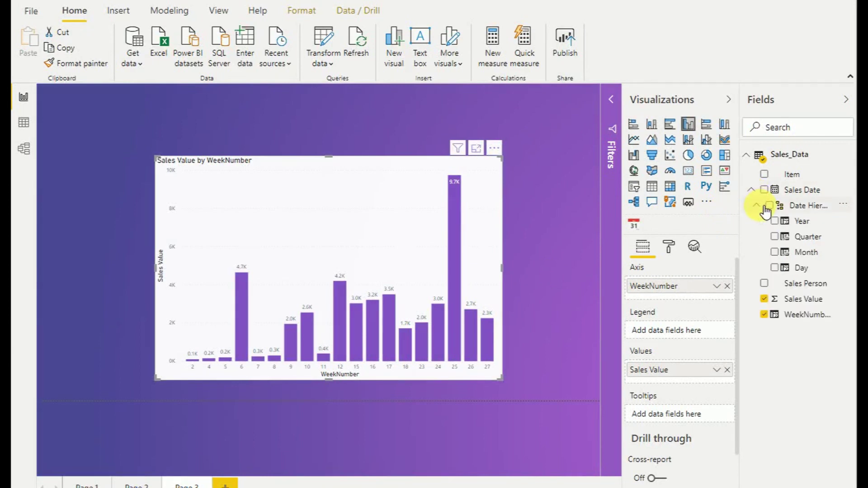
left_click_drag(804, 221, 677, 273)
left_click_drag(801, 222, 701, 286)
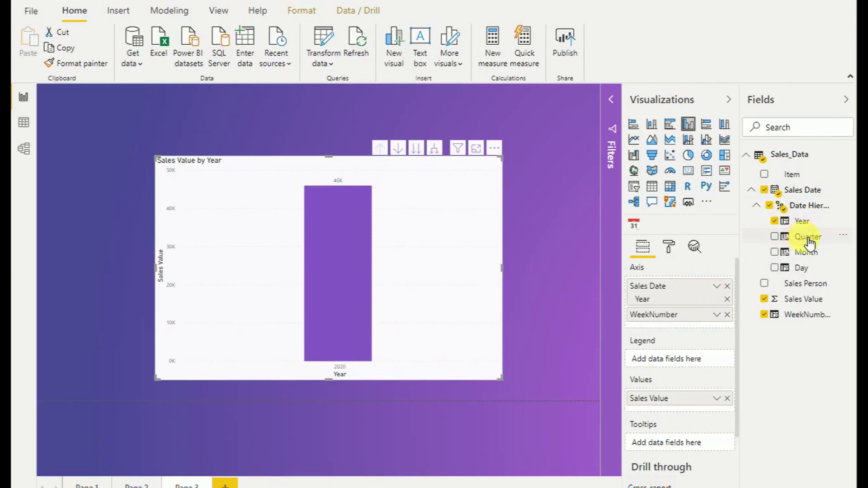
left_click_drag(806, 252, 708, 316)
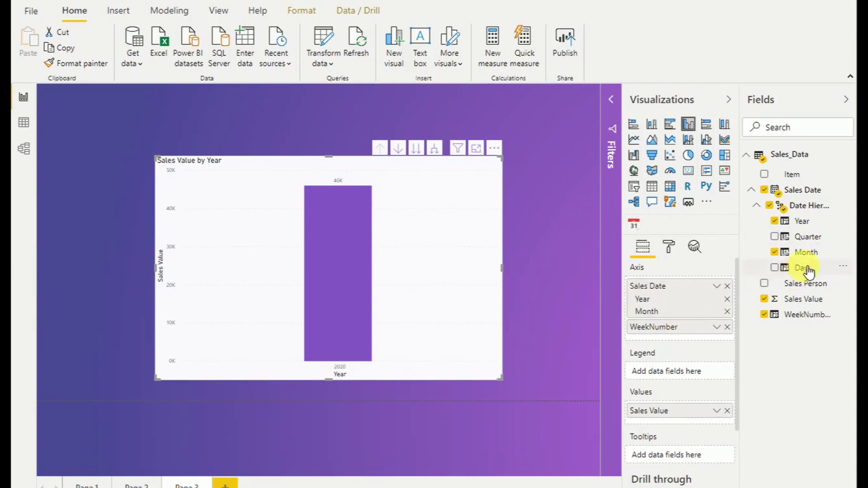
left_click_drag(808, 270, 694, 343)
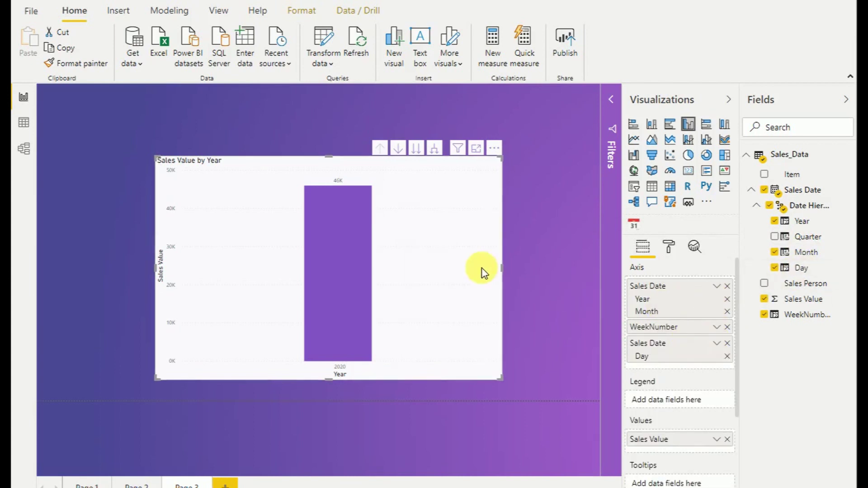
Step: Turn on drill mode and drill from 2020 through months and week numbers to days
left_click(400, 151)
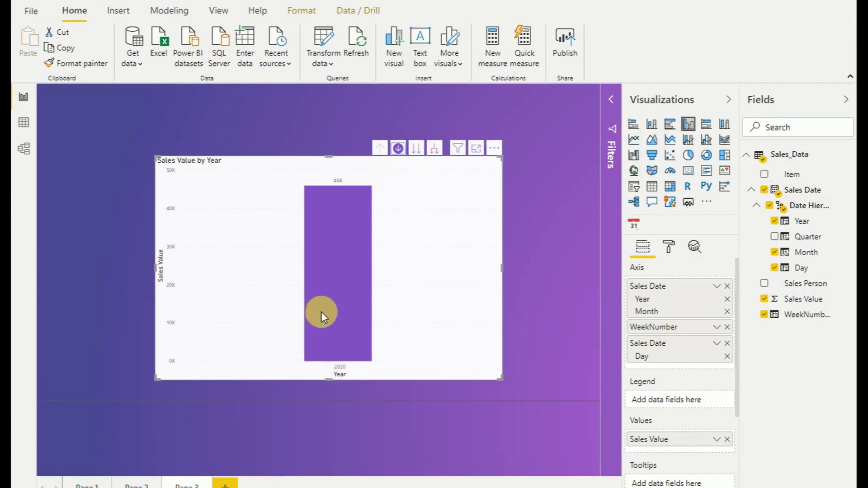
left_click(416, 149)
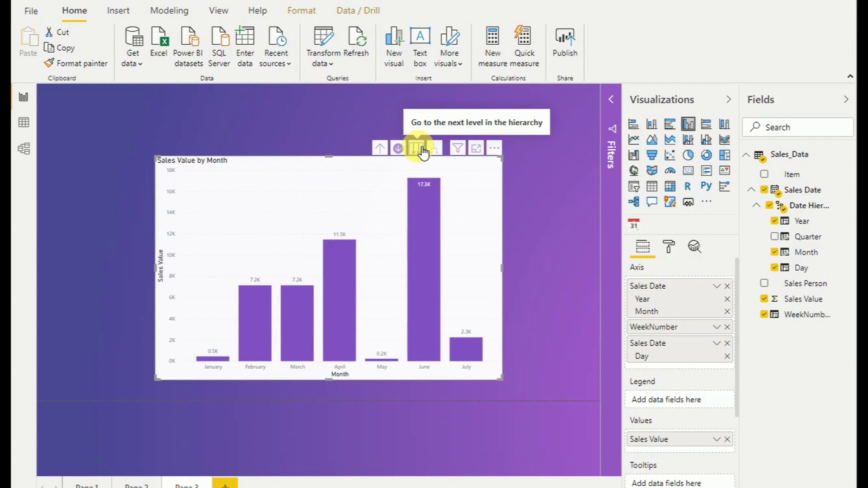
left_click(422, 153)
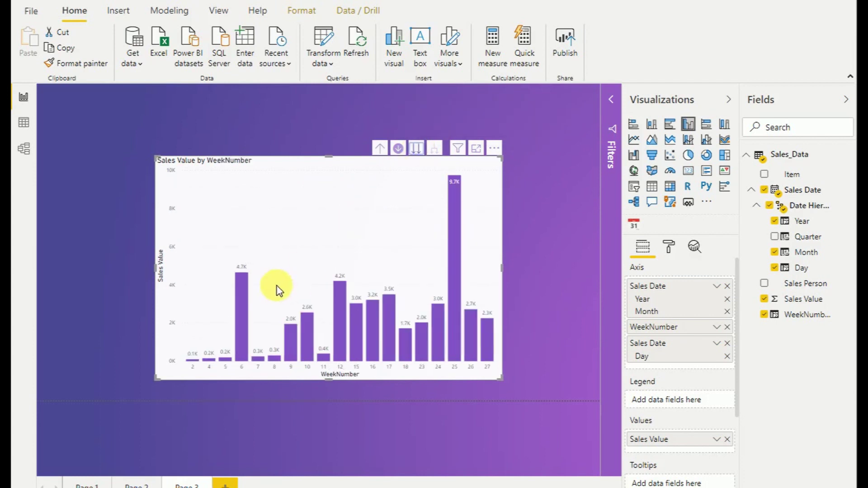
left_click(416, 150)
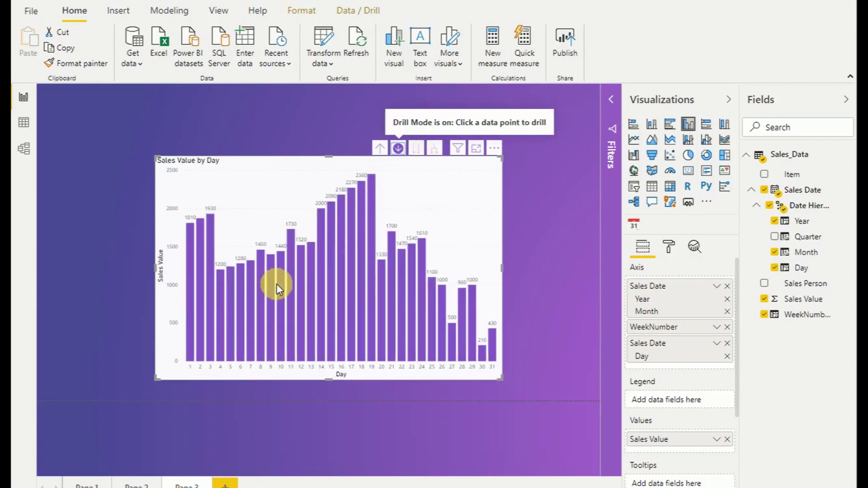